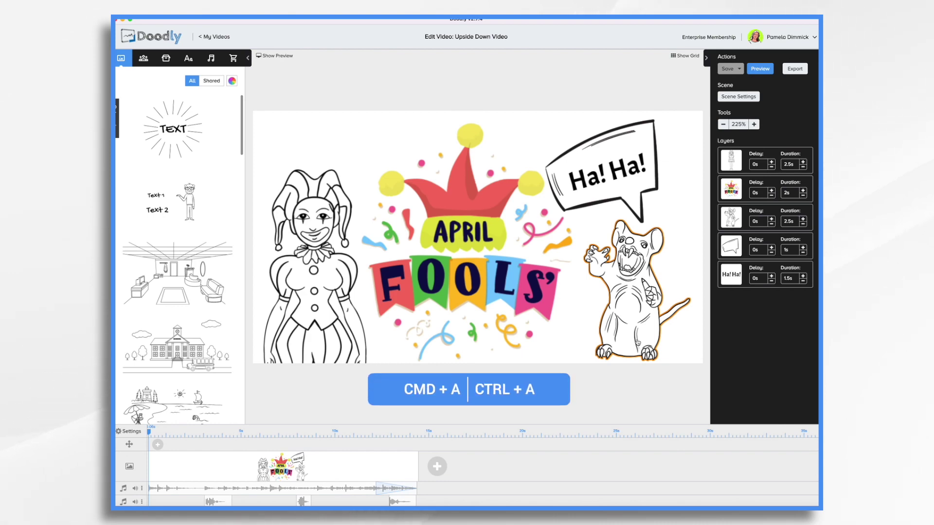
# - Select every object in the scene and rotate the group about 180° upside down
pyautogui.press('super+a')
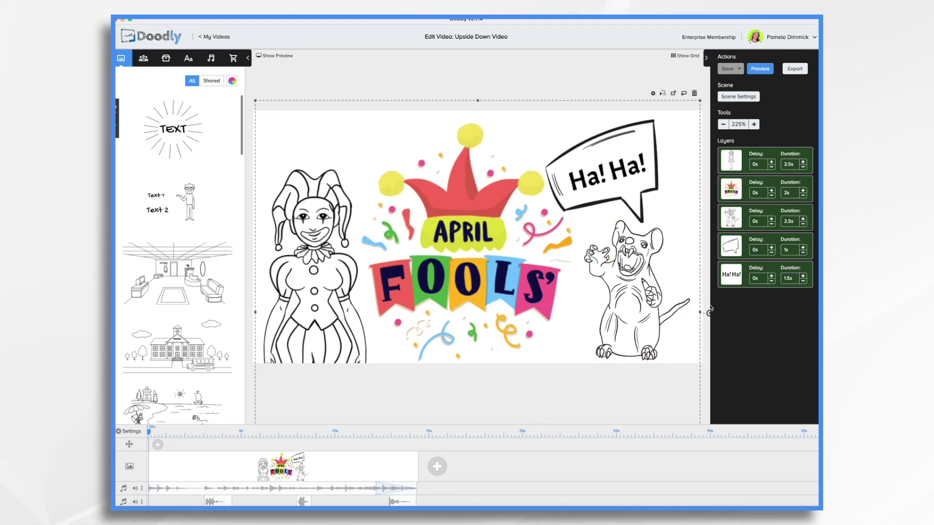
pyautogui.click(723, 125)
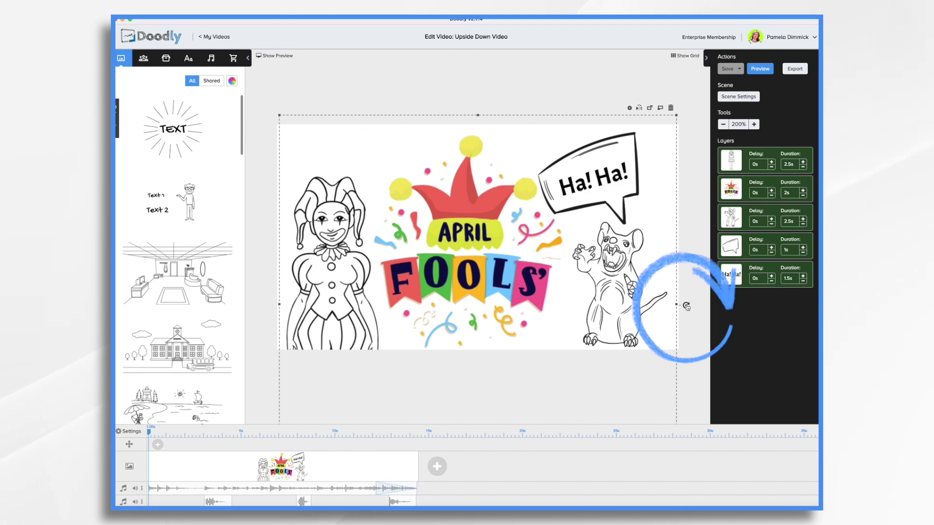
pyautogui.moveTo(681, 308); pyautogui.dragTo(366, 305)
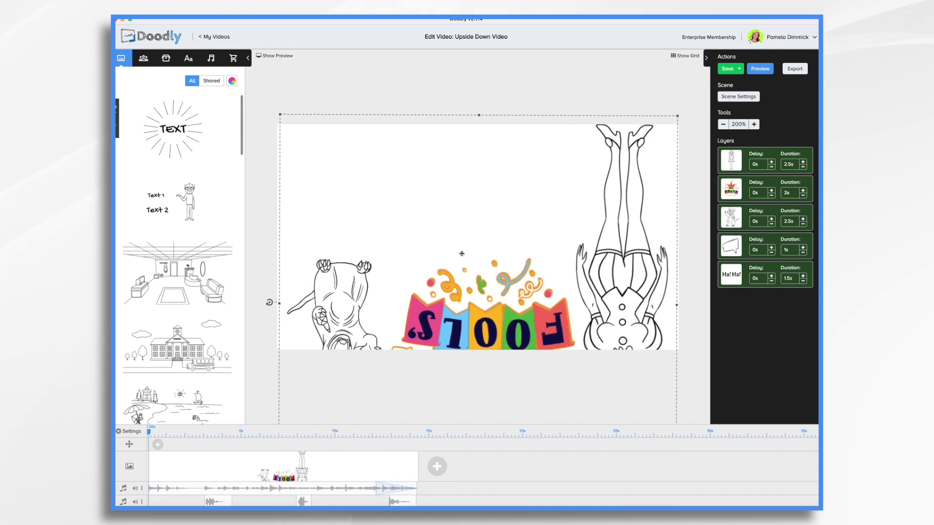
# - Move the flipped scene upward so it fills the canvas
pyautogui.moveTo(537, 226); pyautogui.dragTo(535, 102)
pyautogui.moveTo(530, 146); pyautogui.dragTo(533, 105)
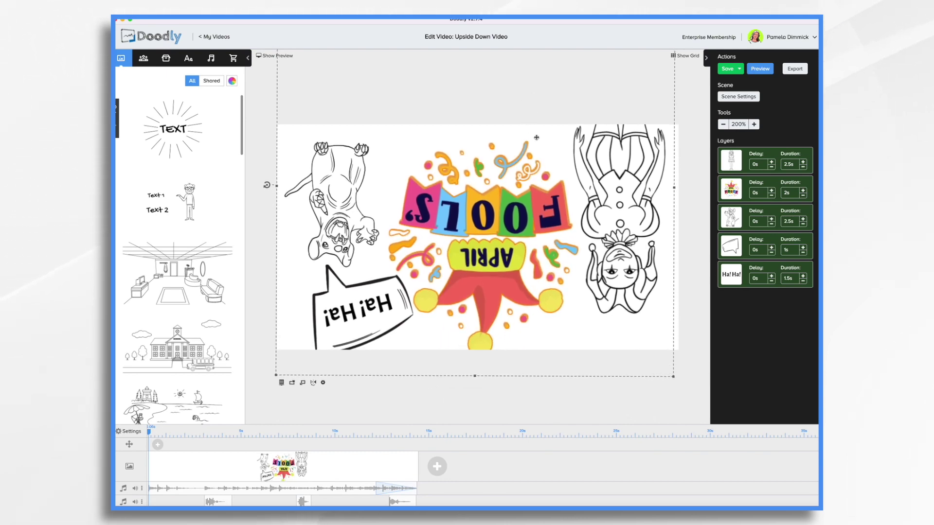
pyautogui.moveTo(537, 138); pyautogui.dragTo(541, 126)
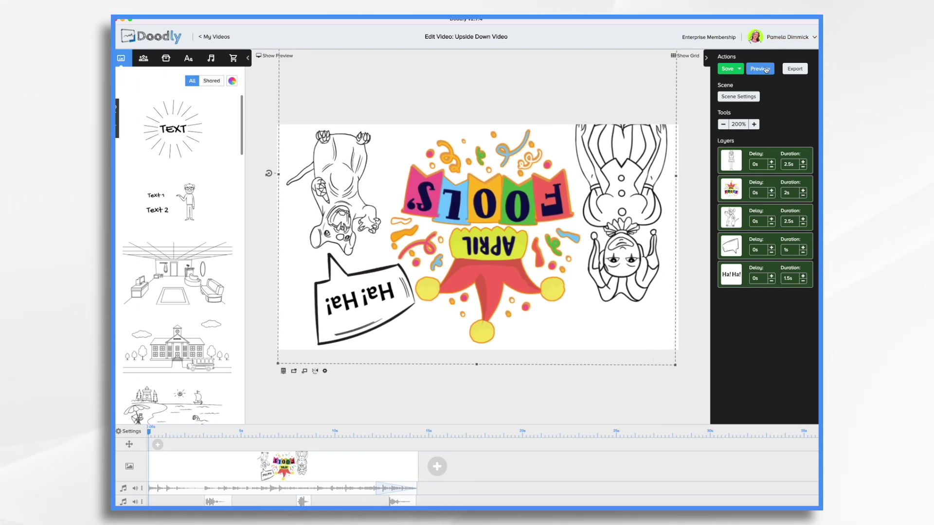
# - Preview the upside-down April Fools animation, close it, and replay it
pyautogui.click(765, 69)
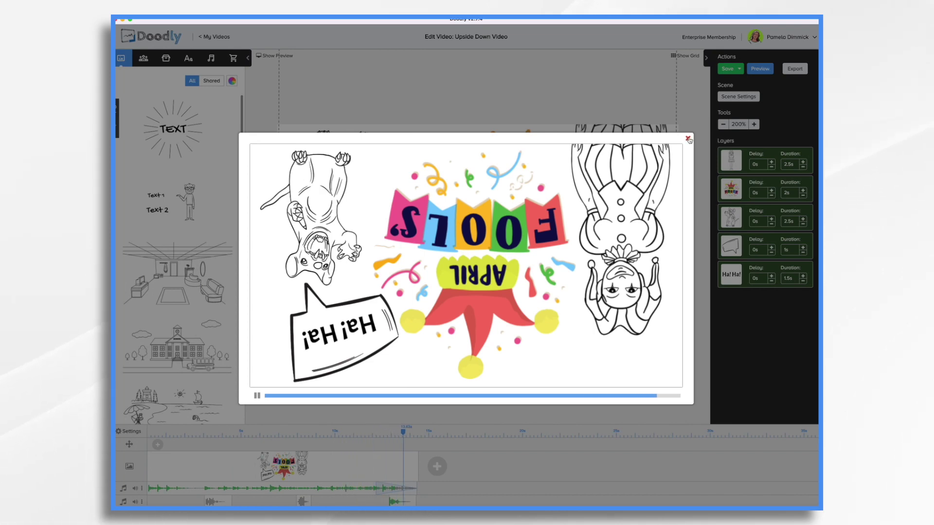
pyautogui.click(688, 138)
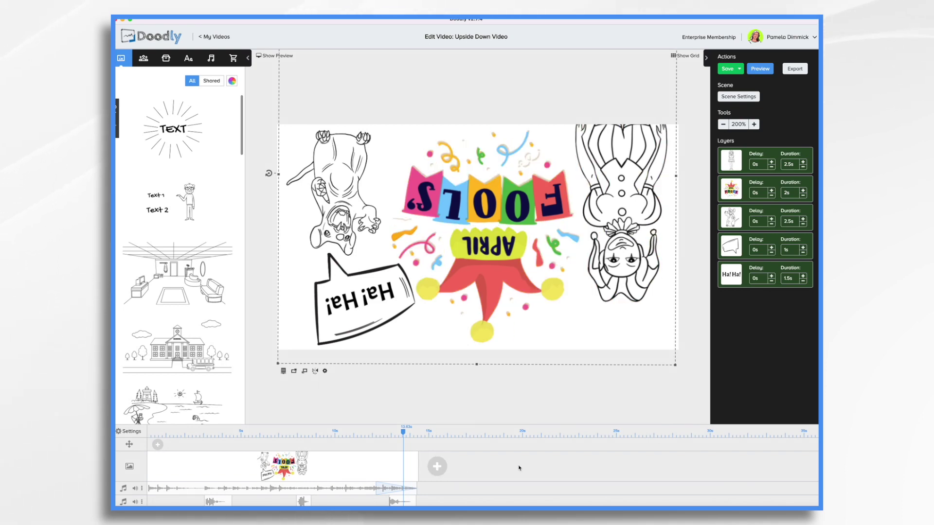
pyautogui.click(759, 69)
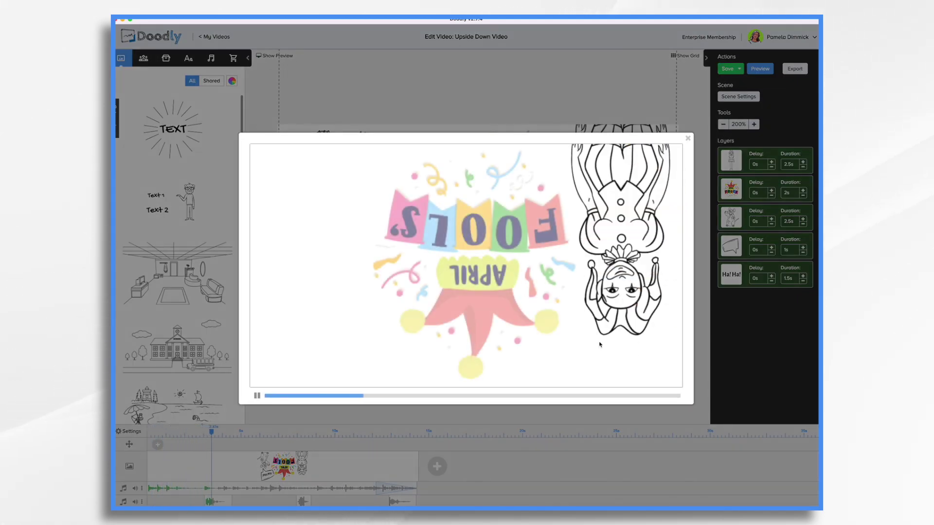
# - Close the Doodly preview and switch to the April Fool's Day PowerPoint presentation
pyautogui.click(688, 139)
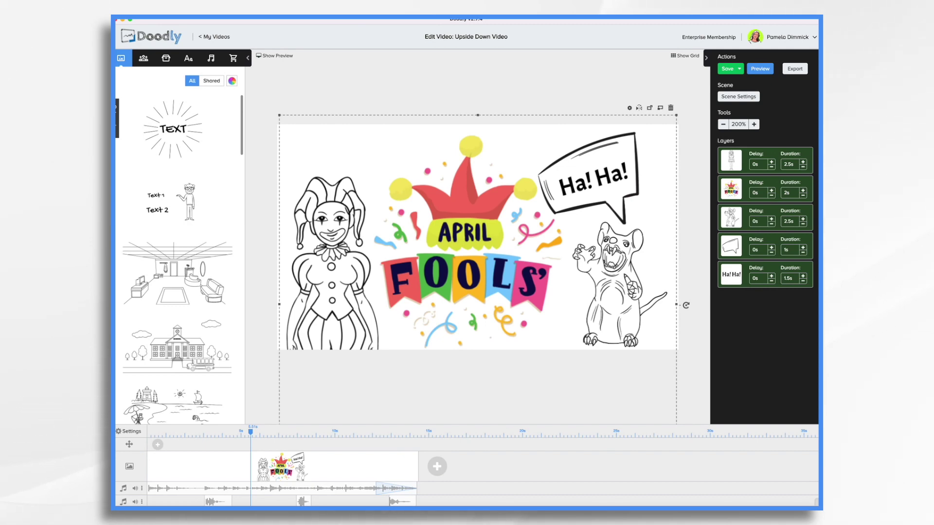
pyautogui.press('super+Tab')
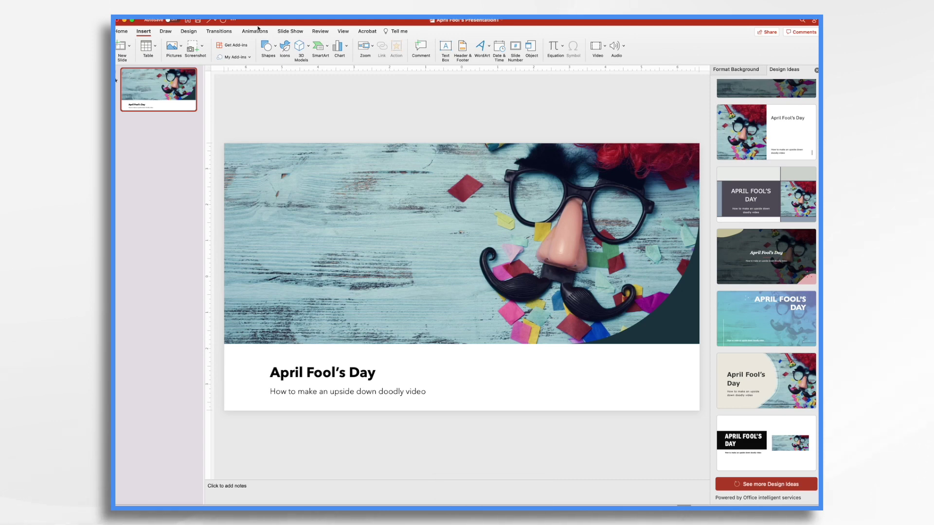
# - Add a new slide and delete the April Fool's Day title slide
pyautogui.click(123, 46)
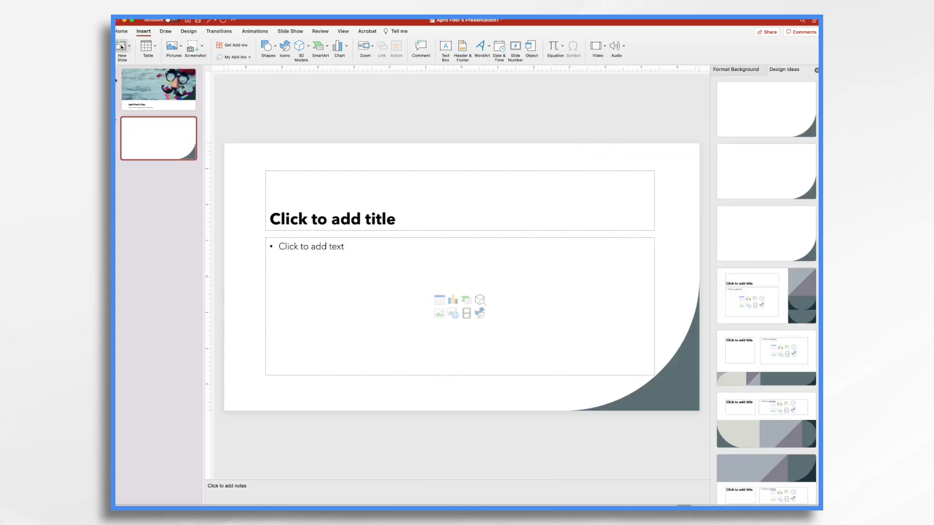
pyautogui.click(147, 90)
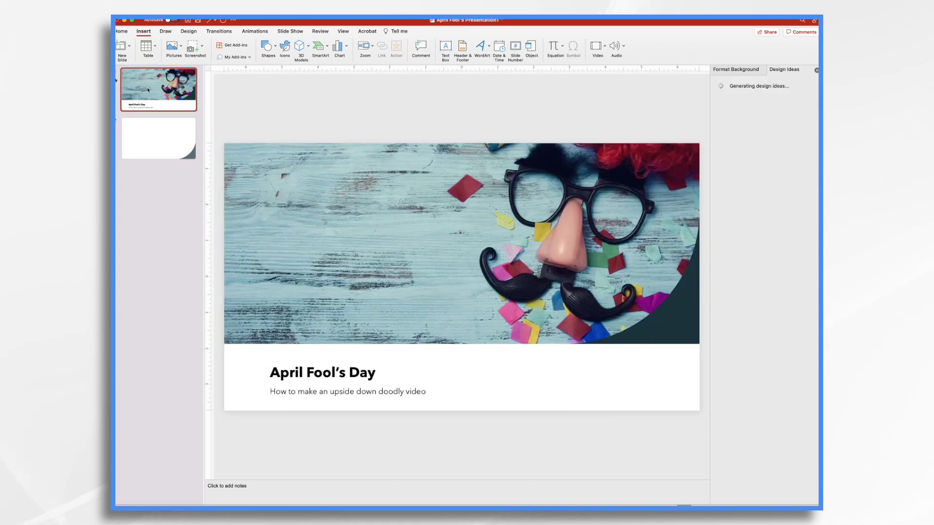
pyautogui.rightClick(148, 90)
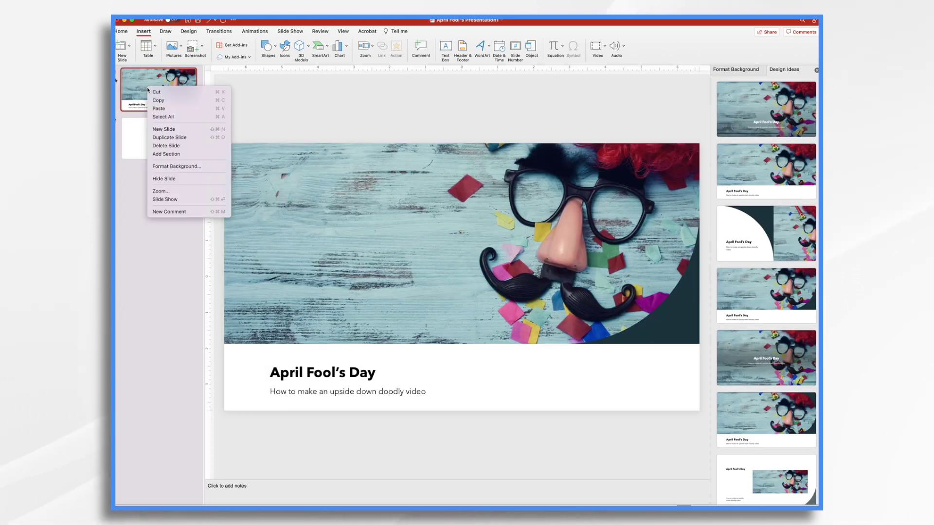
pyautogui.click(161, 145)
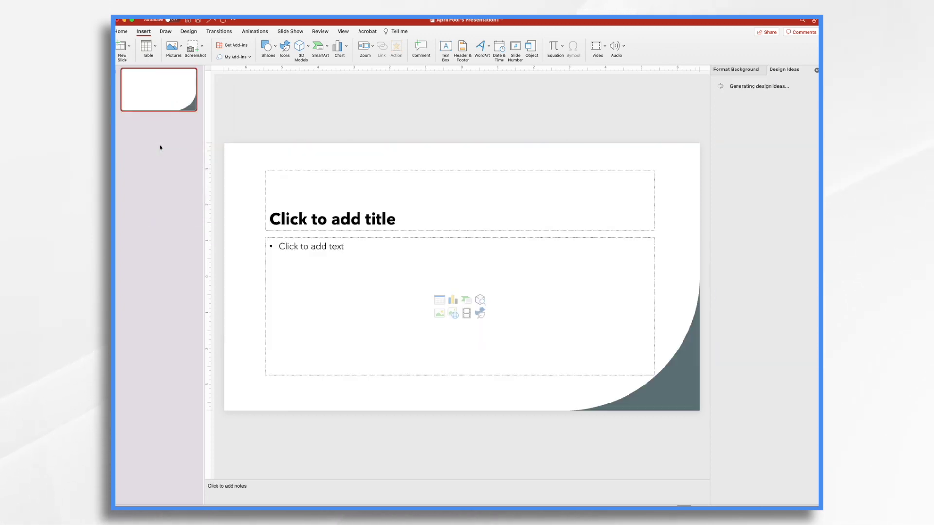
# - Delete the title and body text placeholders, then bring up the Insert ribbon tools
pyautogui.click(387, 171)
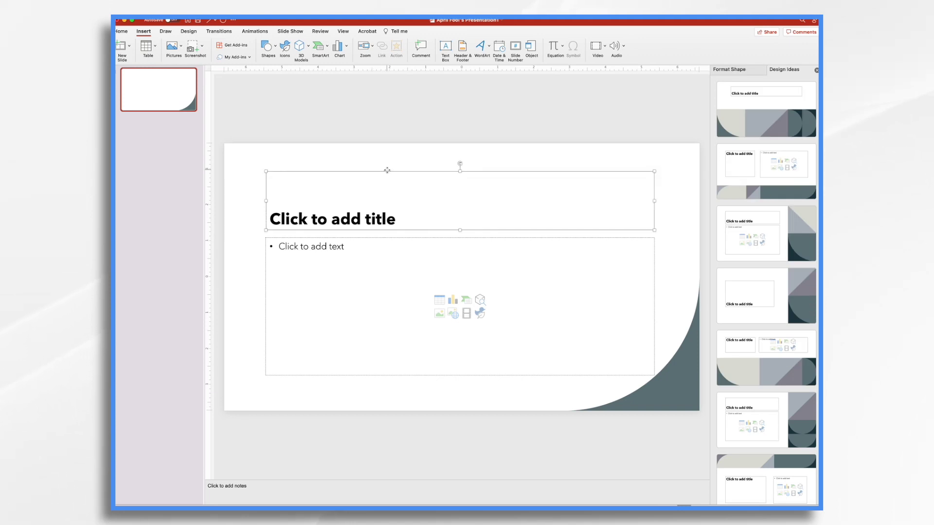
pyautogui.press('Delete')
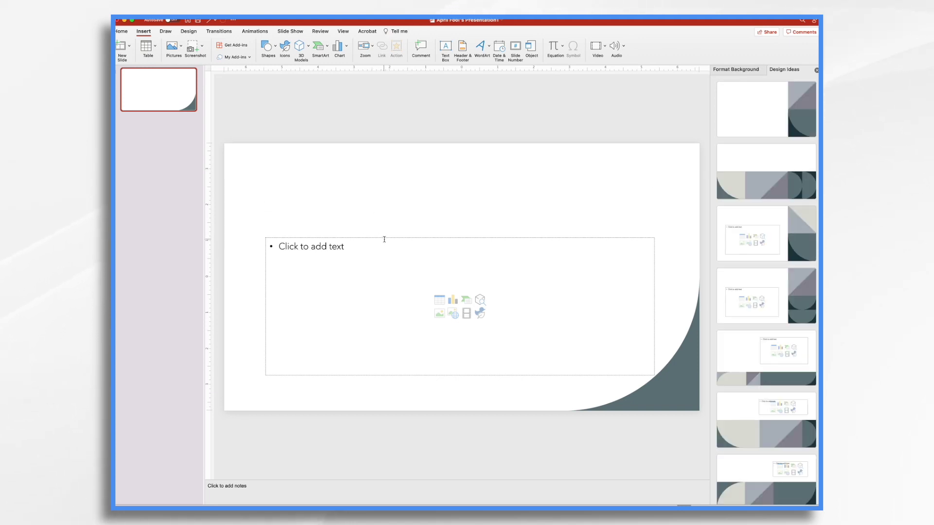
pyautogui.click(384, 238)
pyautogui.press('Delete')
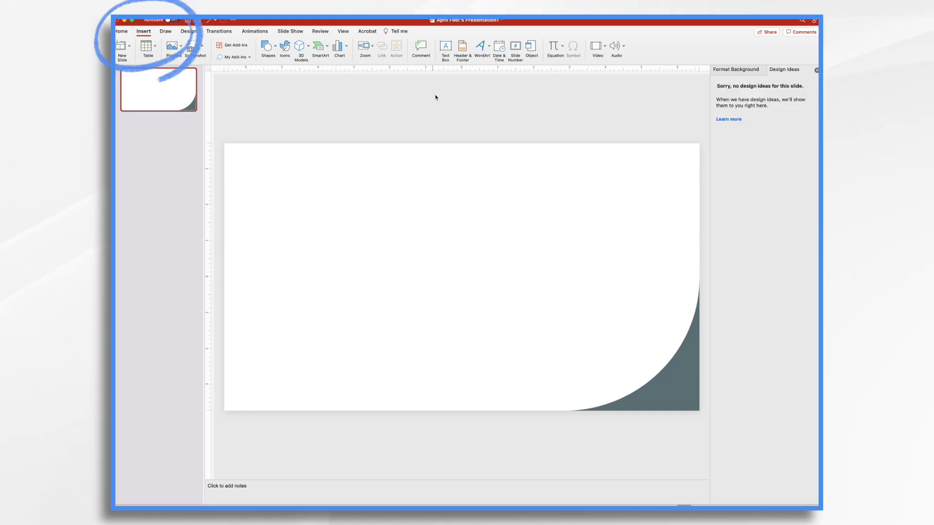
pyautogui.click(145, 33)
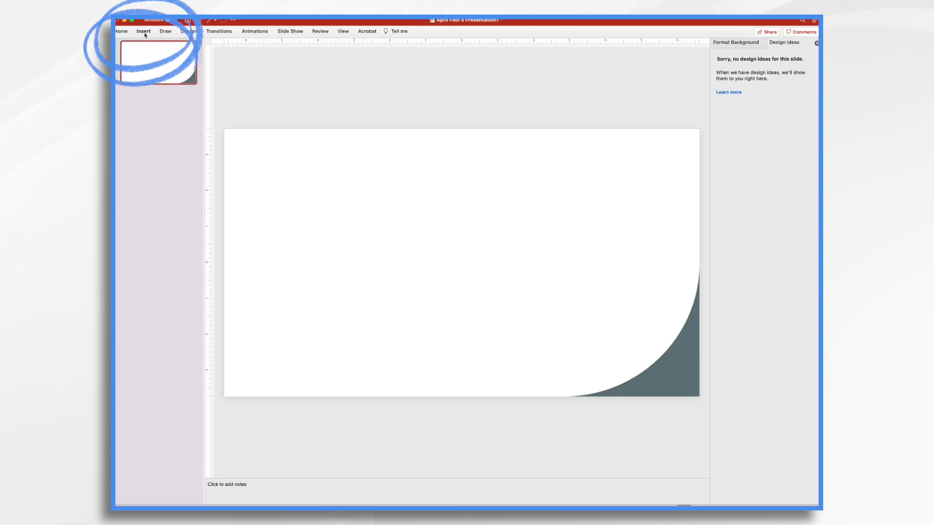
pyautogui.click(145, 33)
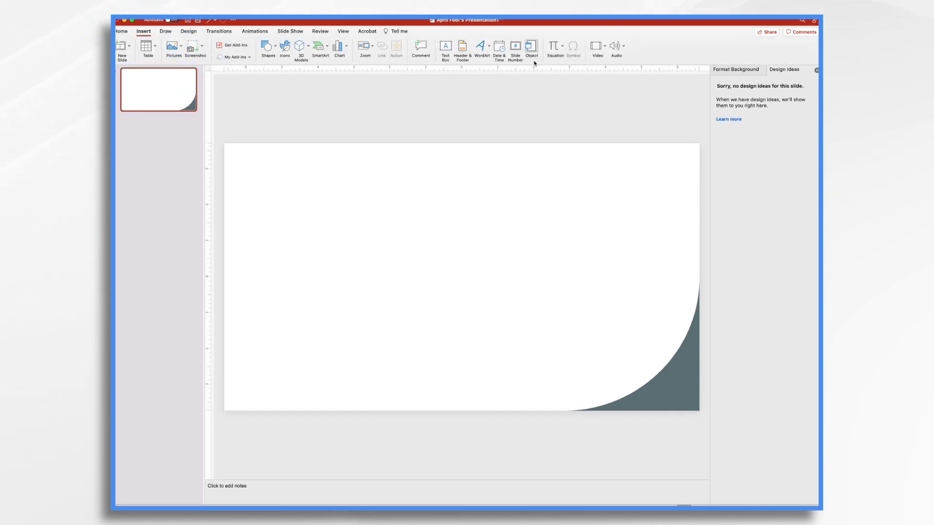
# - Insert the movie file Upside Down Video.mp4 from the Week 11 folder onto the slide
pyautogui.click(604, 49)
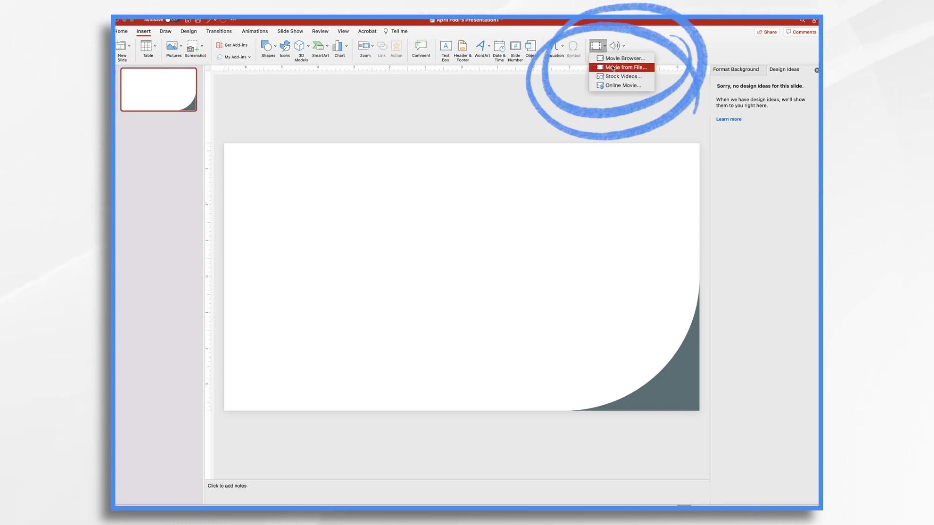
pyautogui.click(613, 67)
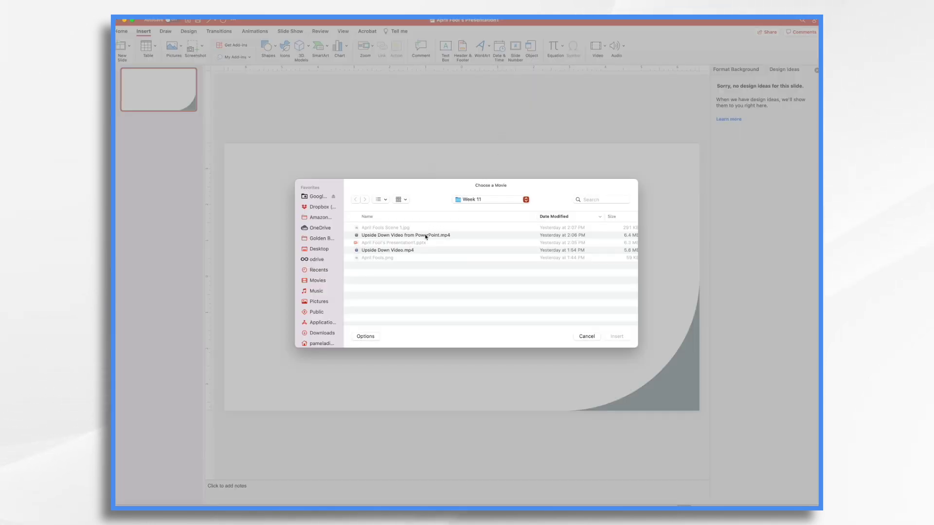
pyautogui.click(426, 236)
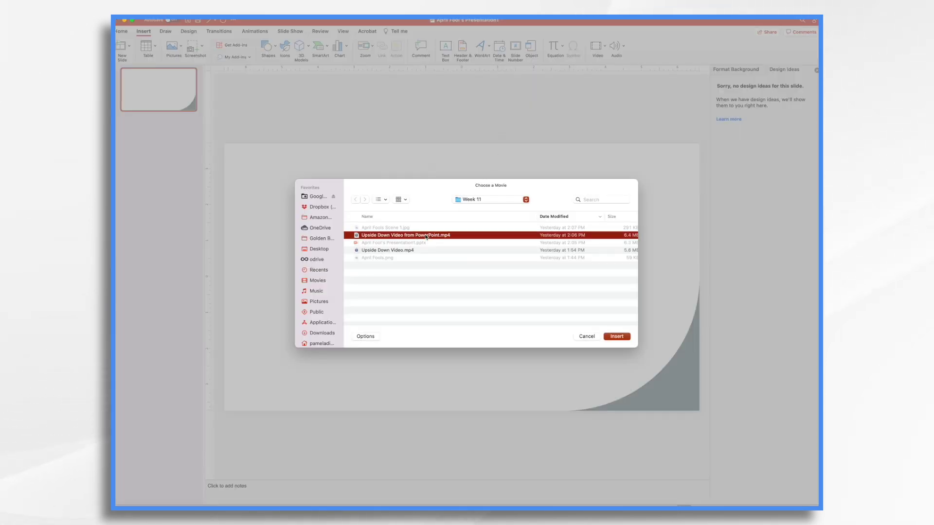
pyautogui.click(386, 251)
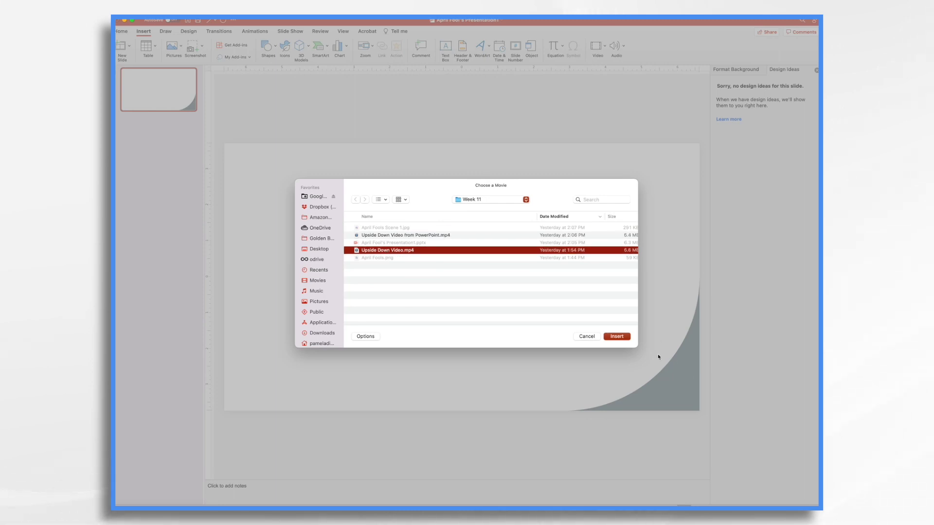
pyautogui.click(625, 338)
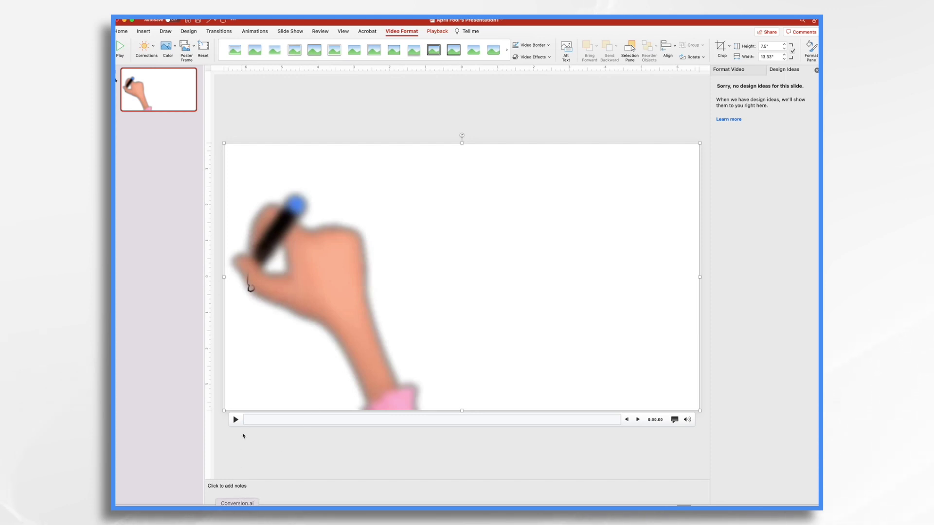
# - Play and pause the inserted video, then rotate it upside down on the slide
pyautogui.click(236, 420)
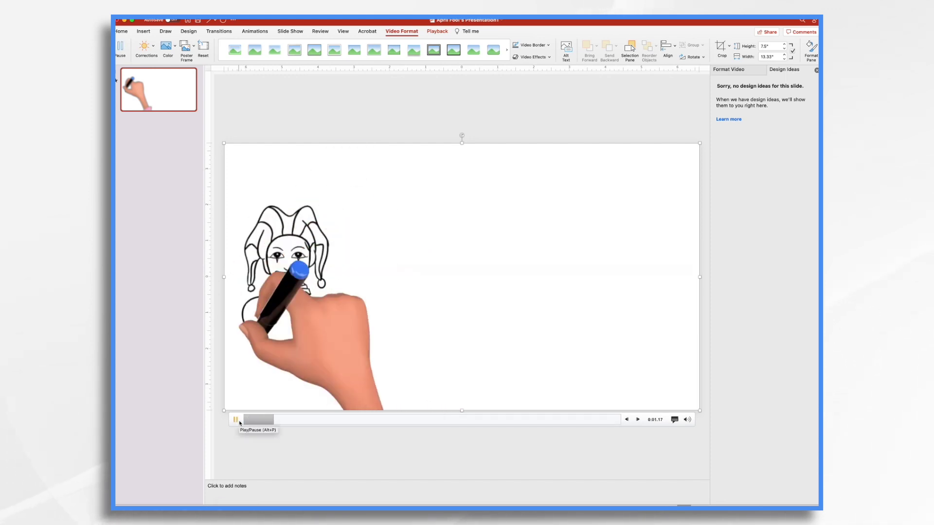
pyautogui.click(236, 419)
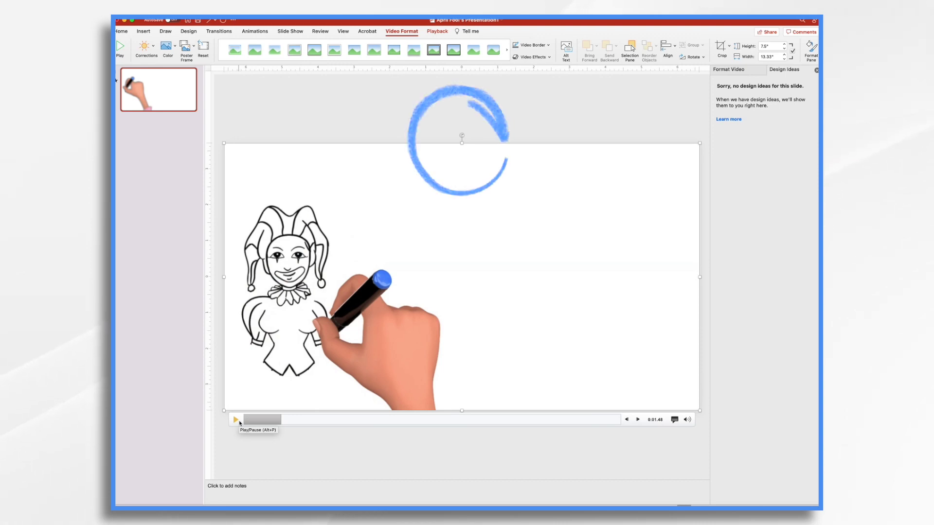
pyautogui.moveTo(462, 136); pyautogui.dragTo(463, 298)
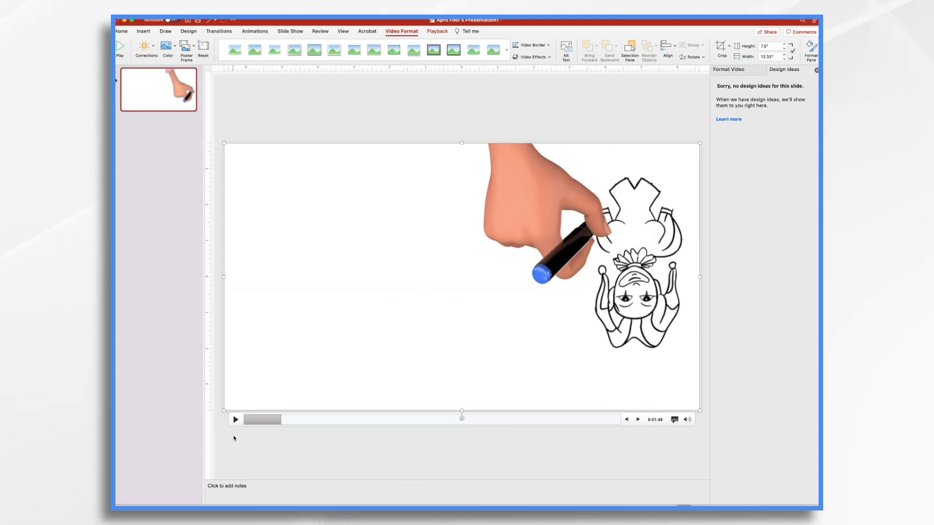
# - Play the rotated video to about 0:07 and pause it to check the result
pyautogui.click(236, 419)
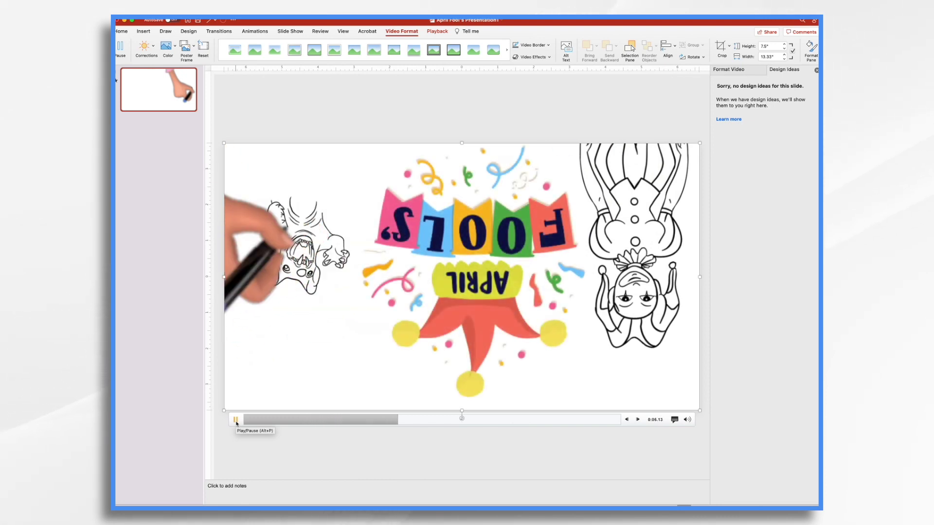
pyautogui.click(236, 421)
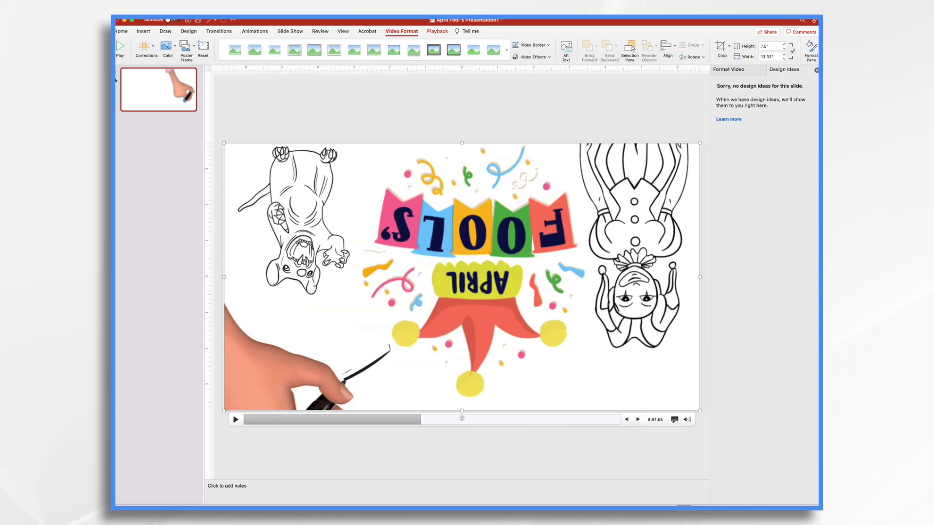
pyautogui.click(122, 16)
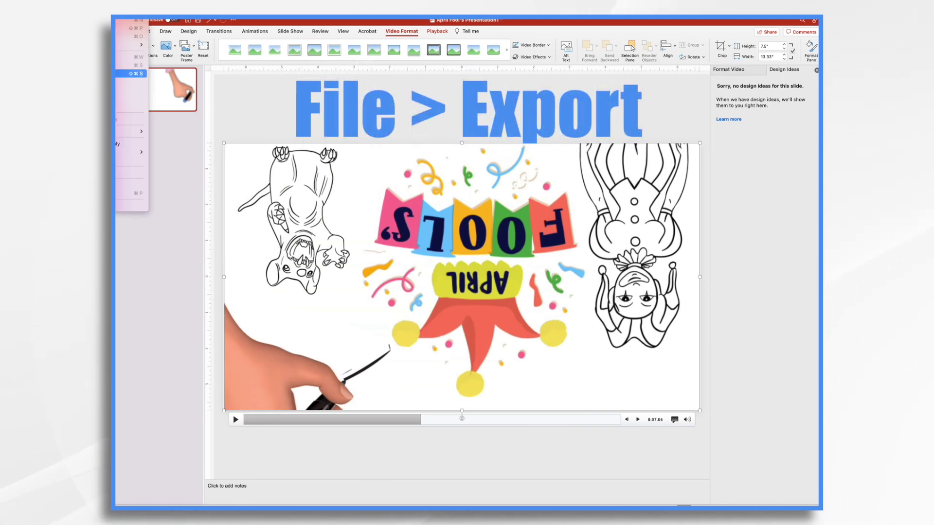
# - Export the presentation as MP4 at Presentation Quality, 1920 × 1080
pyautogui.click(127, 89)
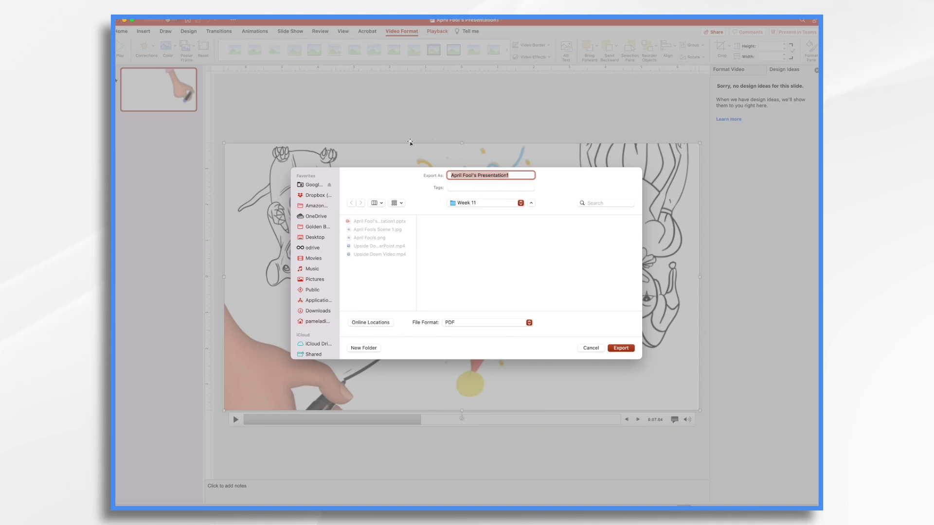
pyautogui.click(453, 324)
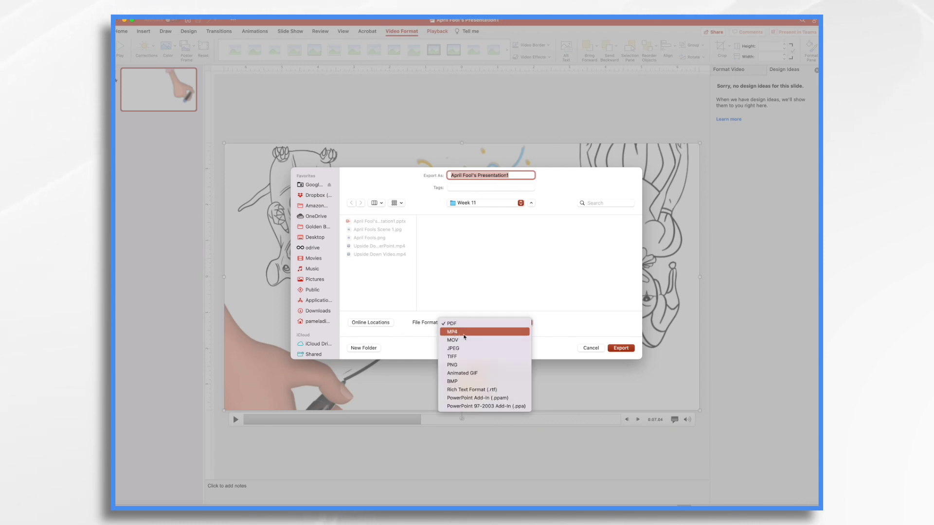
pyautogui.click(464, 334)
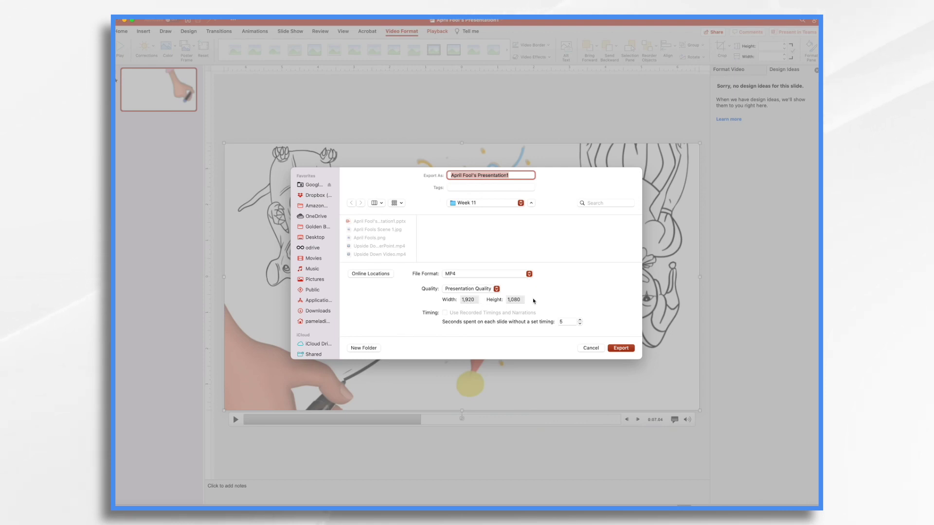
pyautogui.click(484, 289)
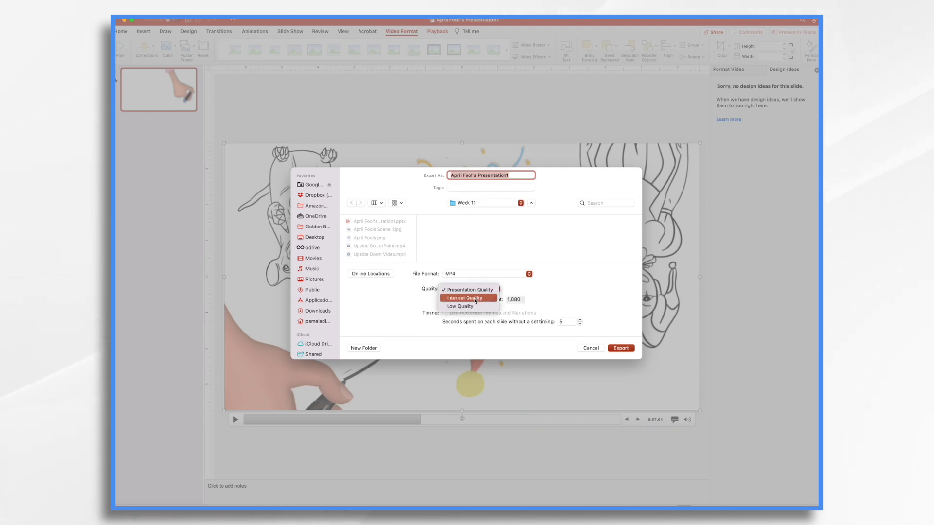
pyautogui.click(589, 276)
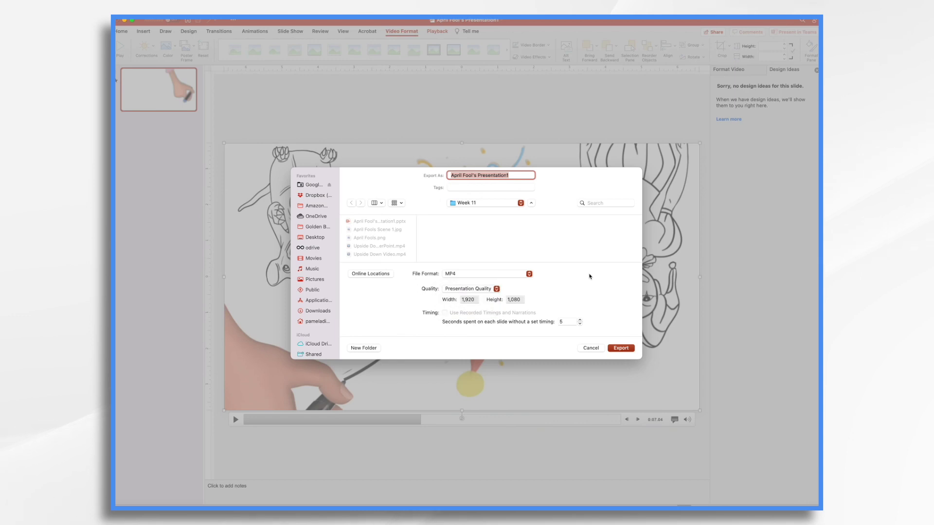